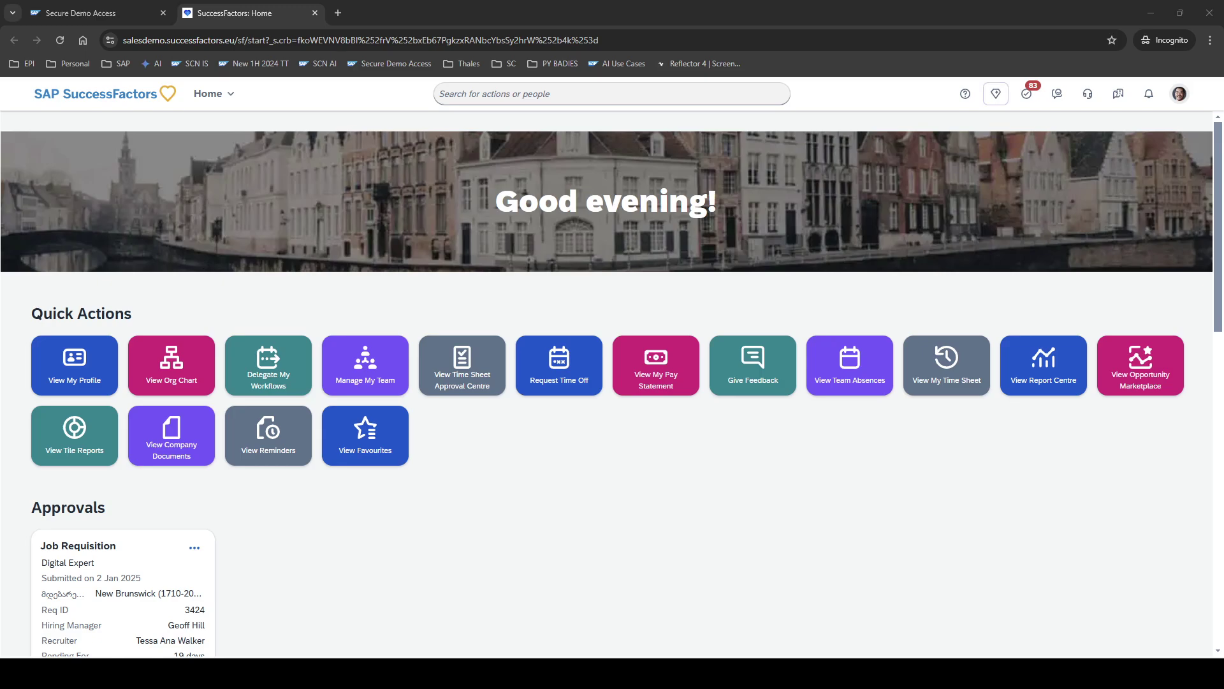
Step: Ask Joule "How much time off do I have left" to get the 20-day vacation balance
click(996, 95)
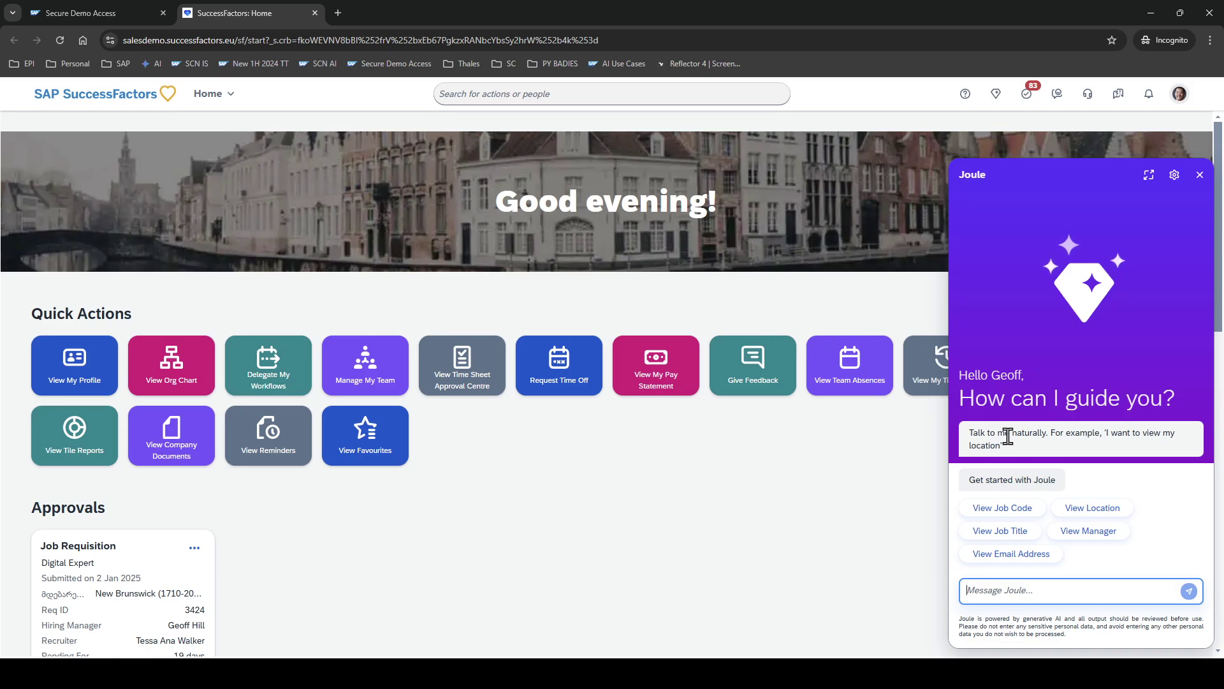
click(1031, 445)
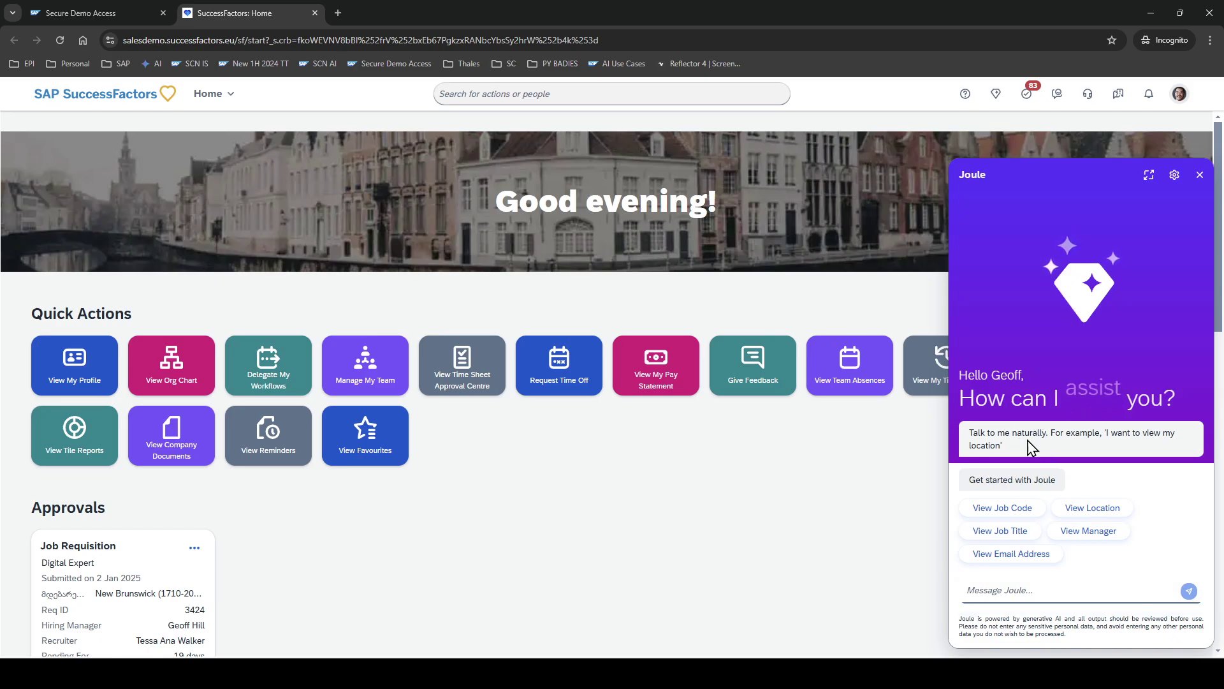
click(1025, 590)
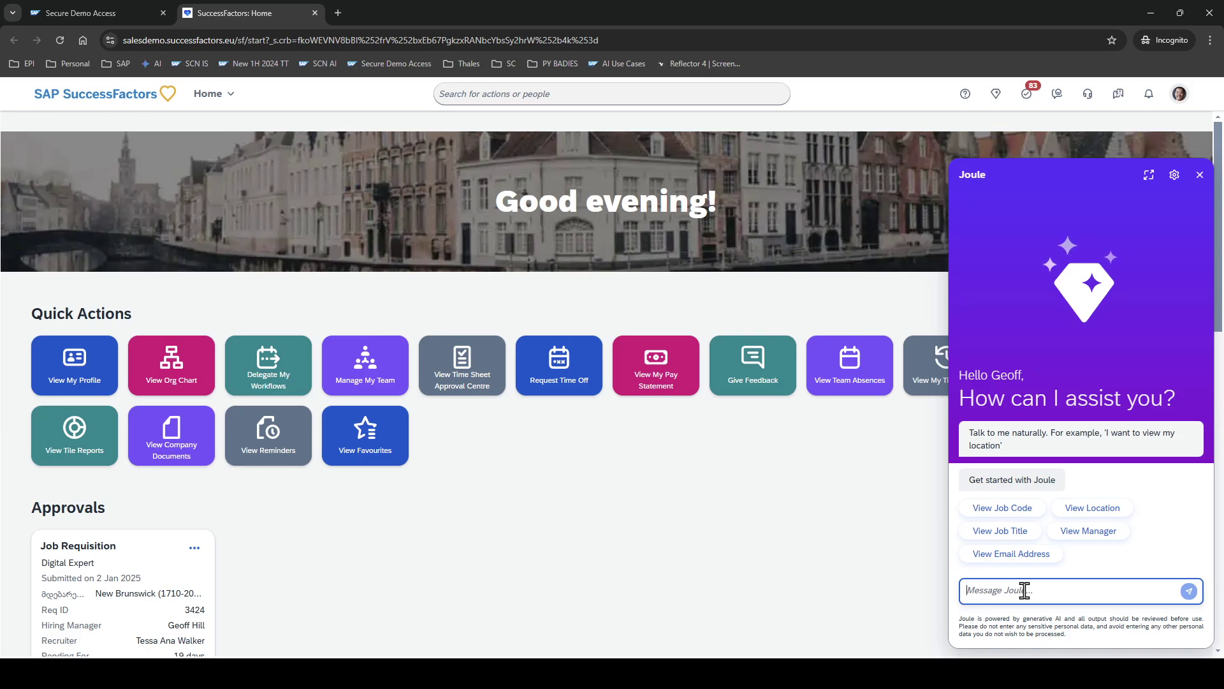
text(How much time off do I have)
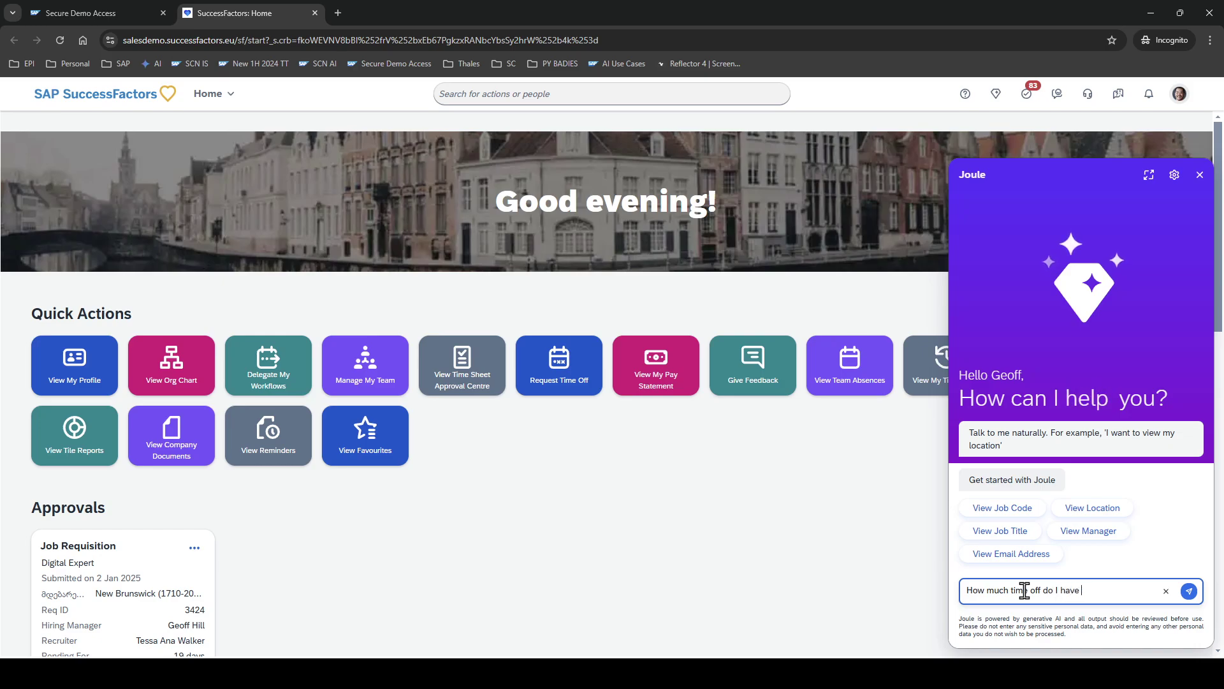
text( left)
key(Return)
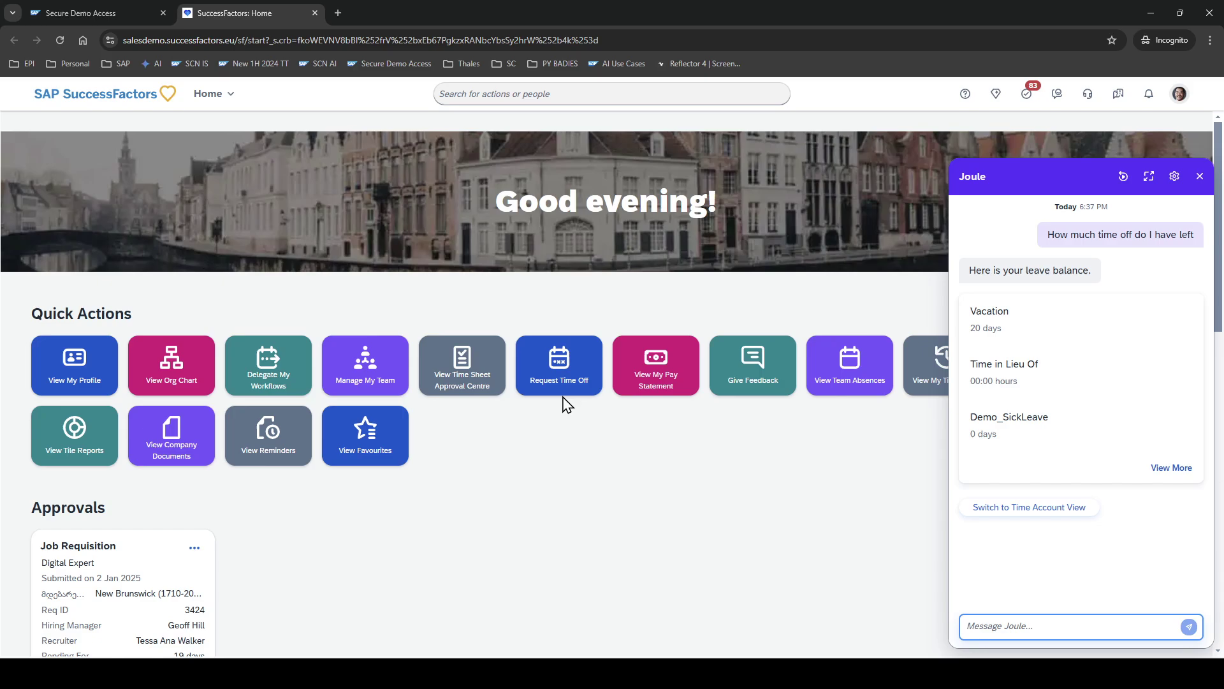
Step: Start a new Vacation time-off request showing 20 days available
click(554, 368)
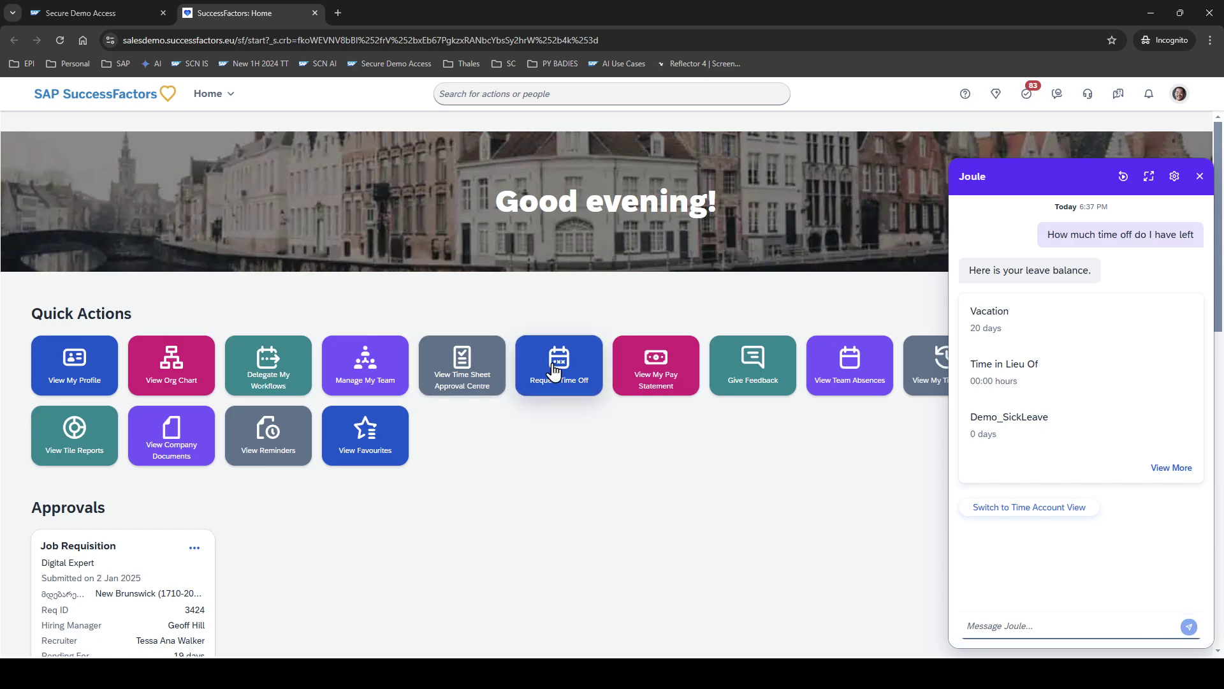